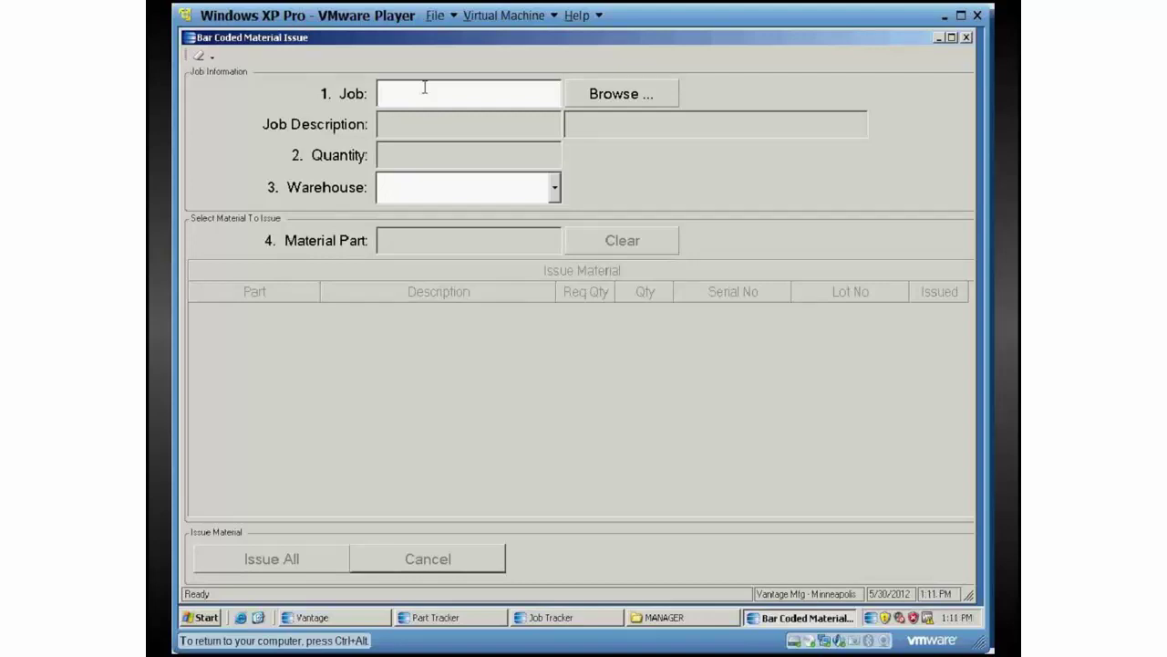
# Load job 2308 for the bar-coded material issue.
pyautogui.write('2308')
pyautogui.press('Return')
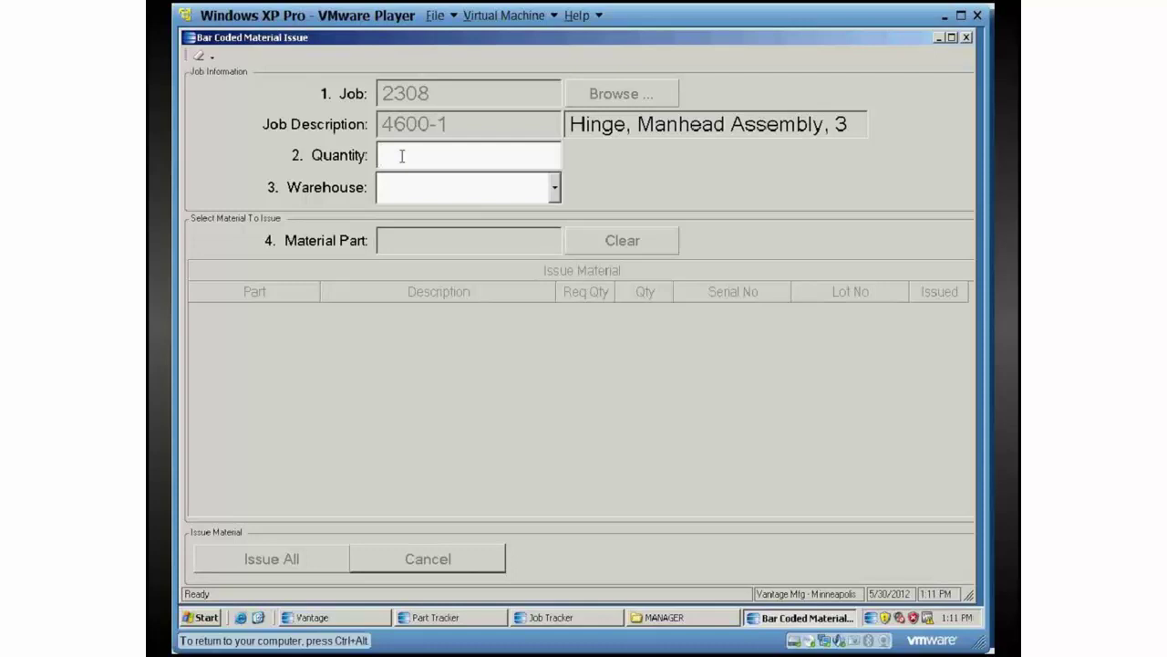
# Review job 2308's header and the details of its operations 10 and 30 in Job Tracker.
pyautogui.click(551, 617)
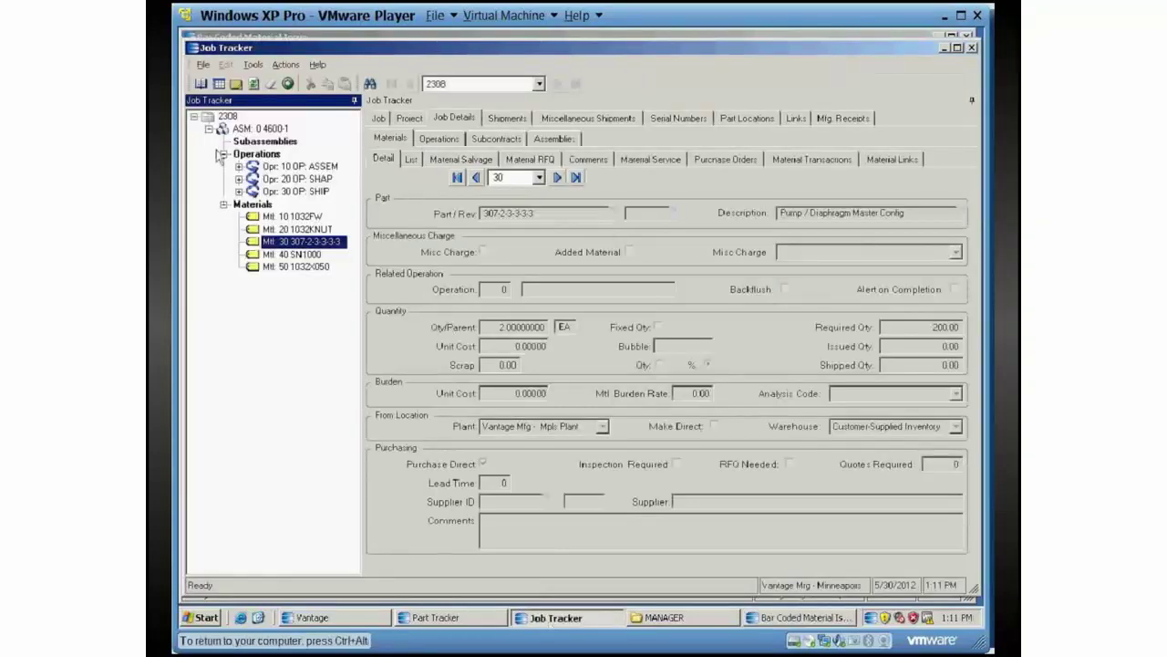
pyautogui.click(227, 116)
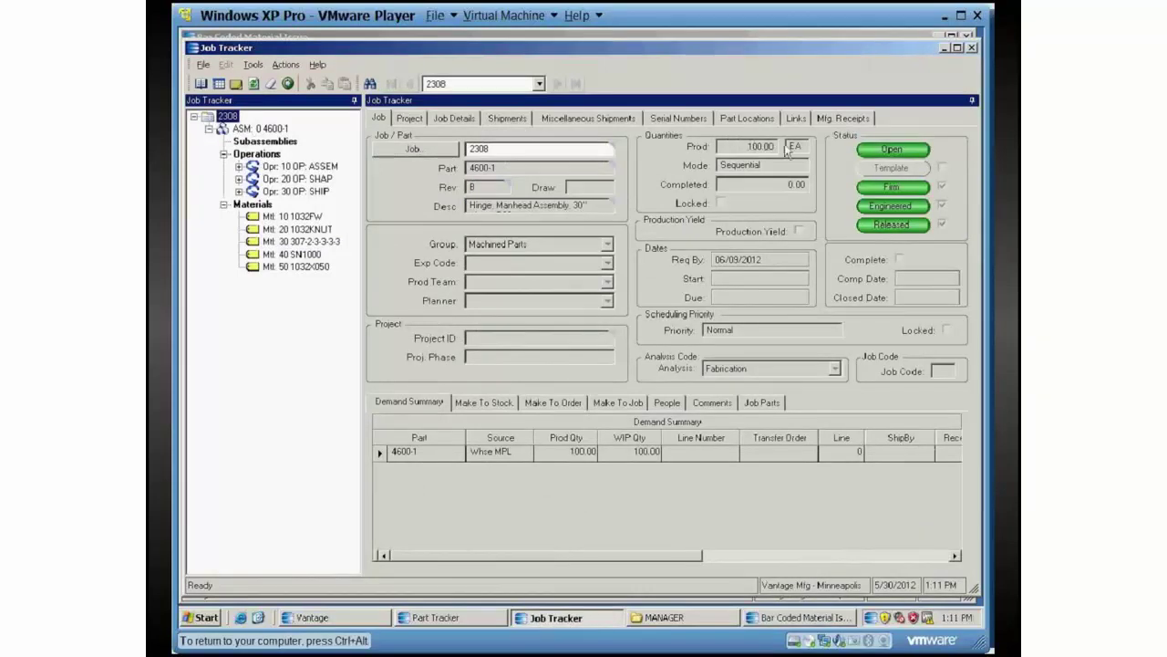
pyautogui.click(301, 166)
pyautogui.click(381, 160)
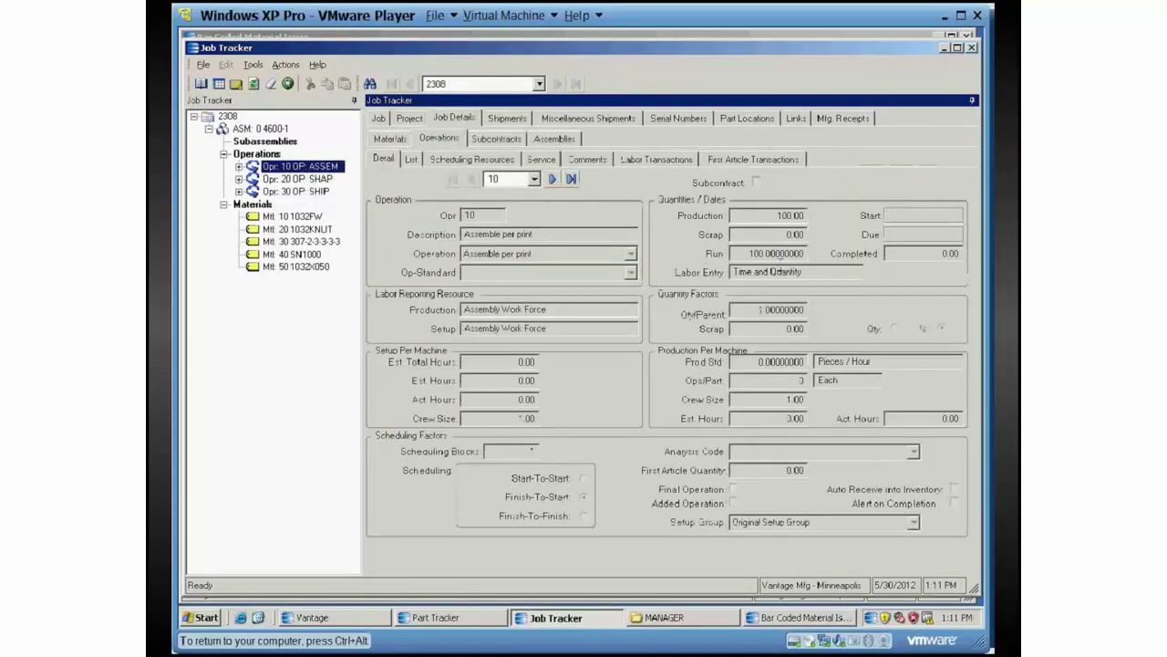
pyautogui.click(314, 192)
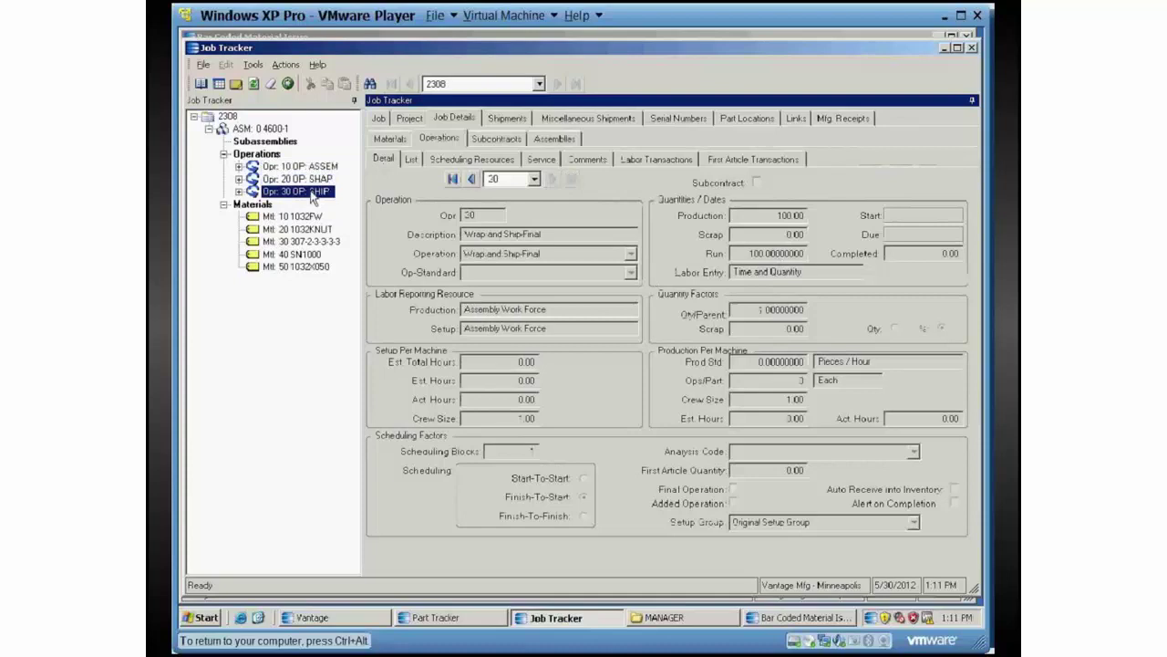
# Examine the details of job materials 10 through 50, including their related operation, backflush setting and required quantity.
pyautogui.click(295, 217)
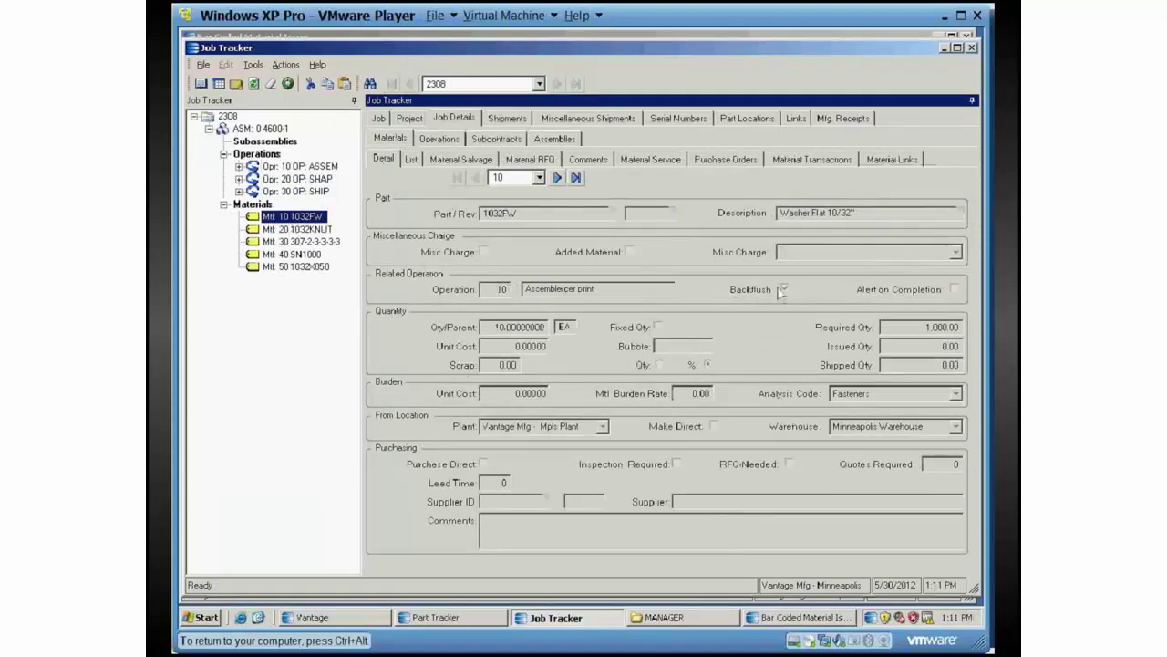
pyautogui.click(285, 231)
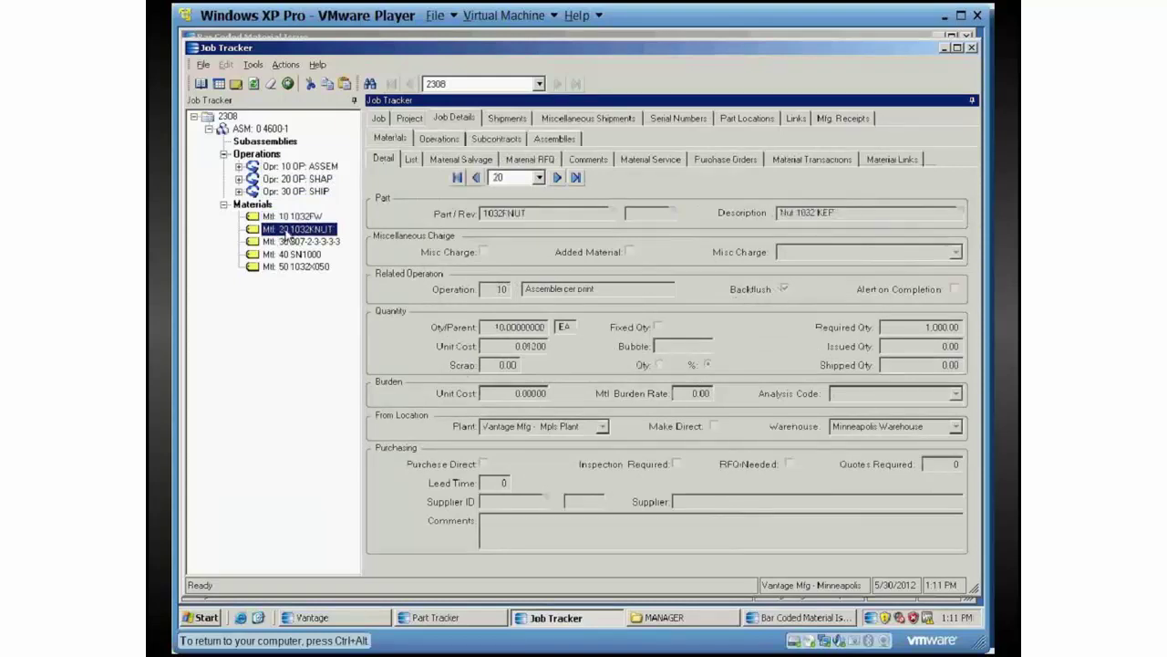
pyautogui.click(294, 242)
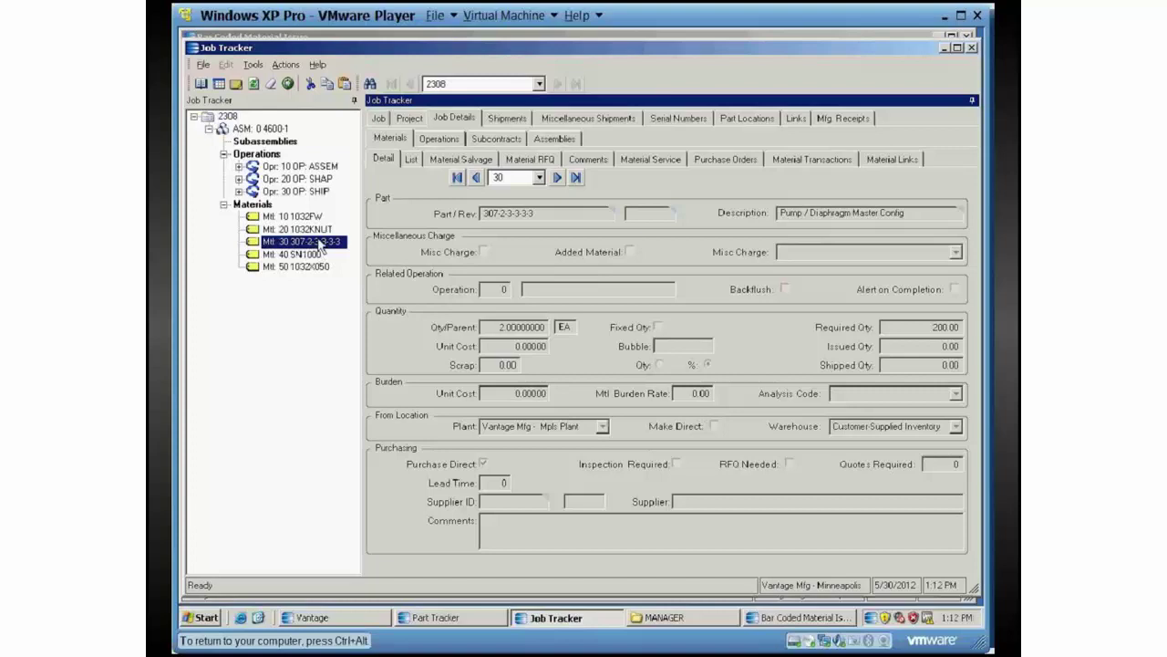
pyautogui.click(318, 255)
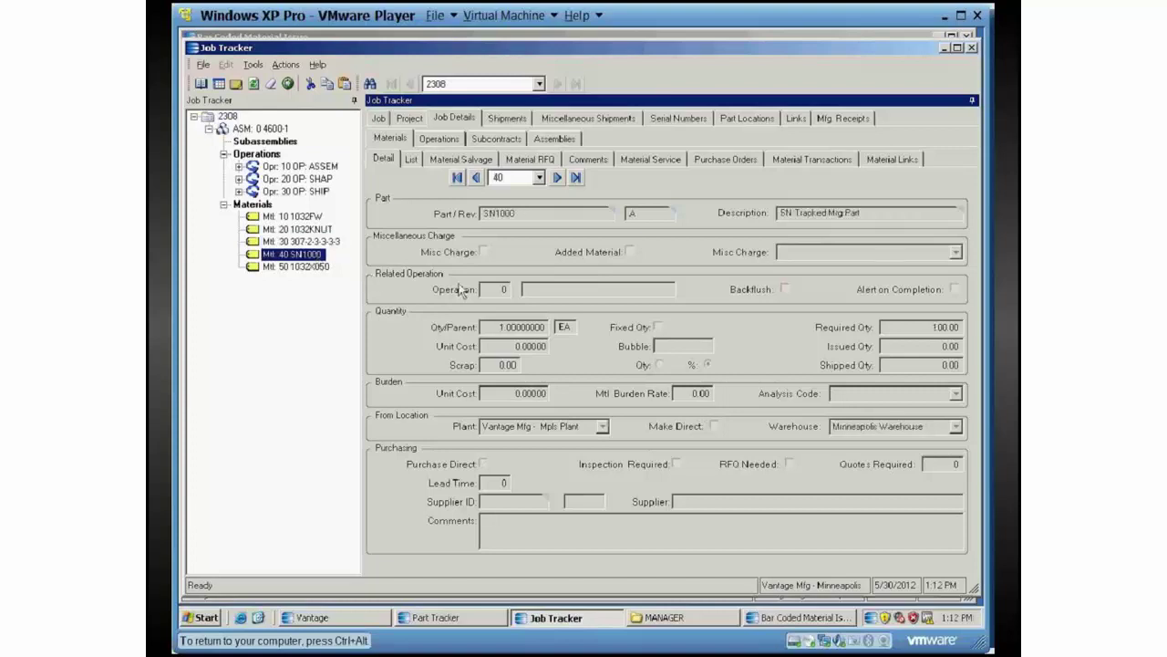
pyautogui.click(297, 266)
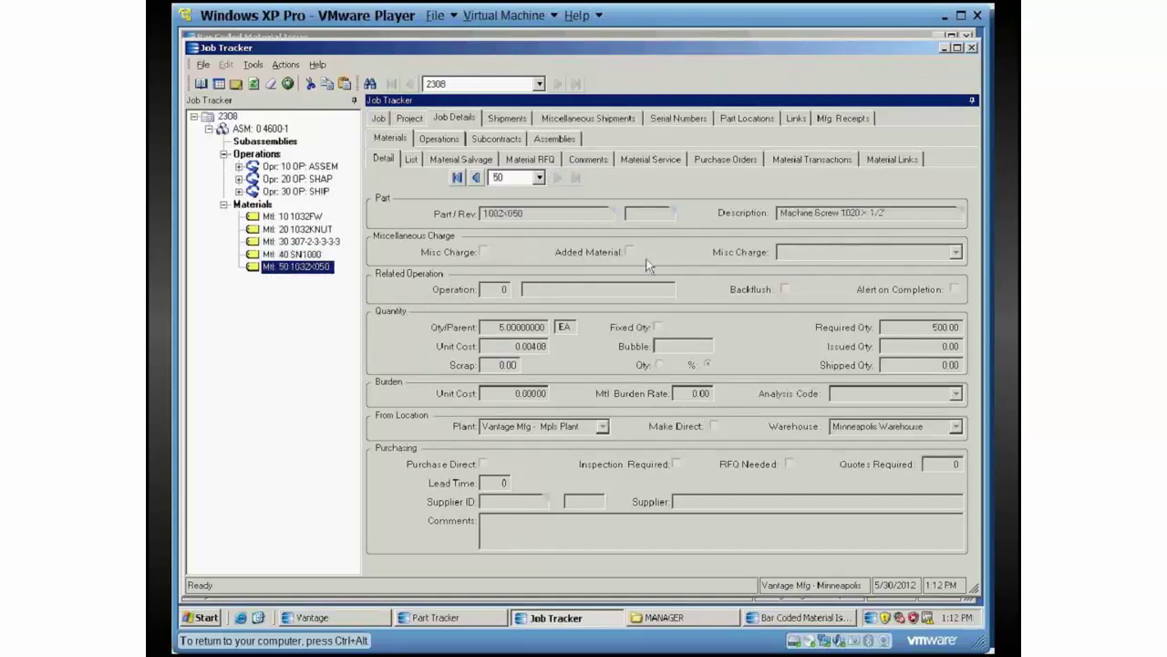
# Return to Bar Coded Material Issue and set the job quantity to 2.
pyautogui.click(944, 48)
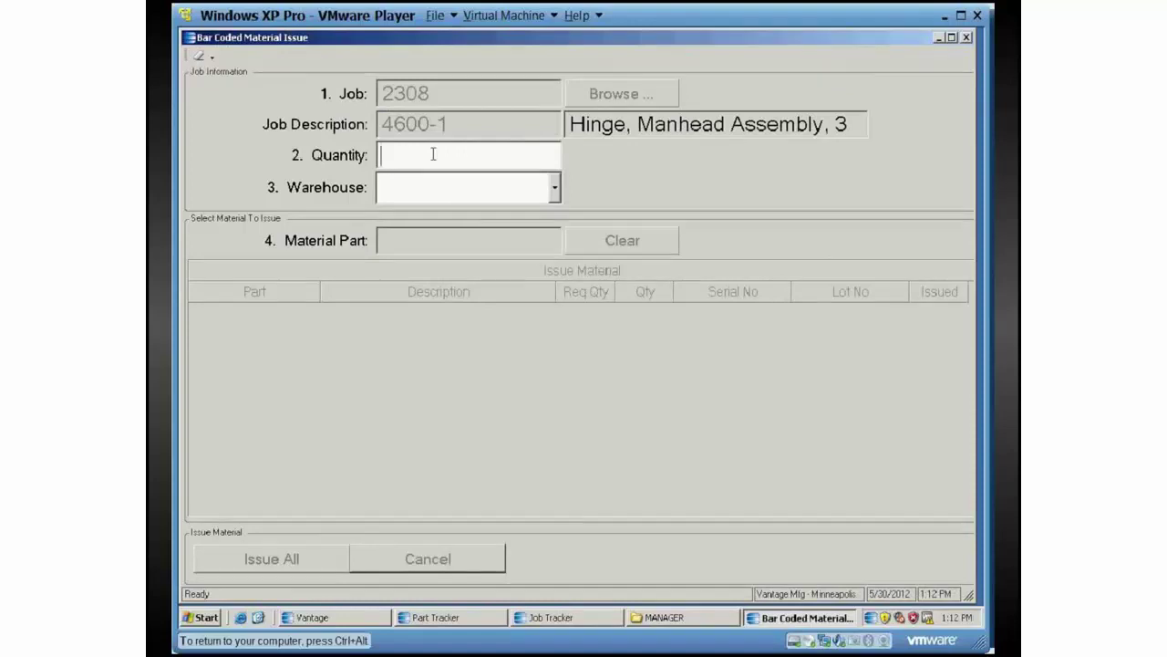
pyautogui.write('2')
pyautogui.press('Return')
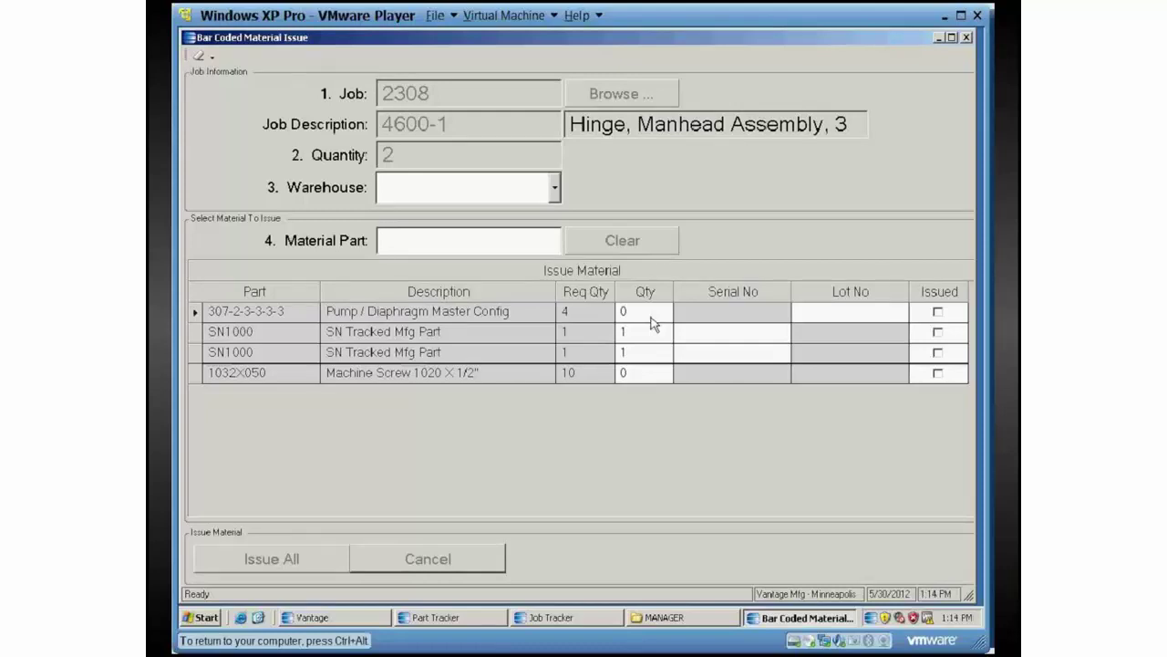
# Select material part 307-2-3-3-3-3 and allocate a quantity of 2 from lot 300.
pyautogui.write('307-2-3-3')
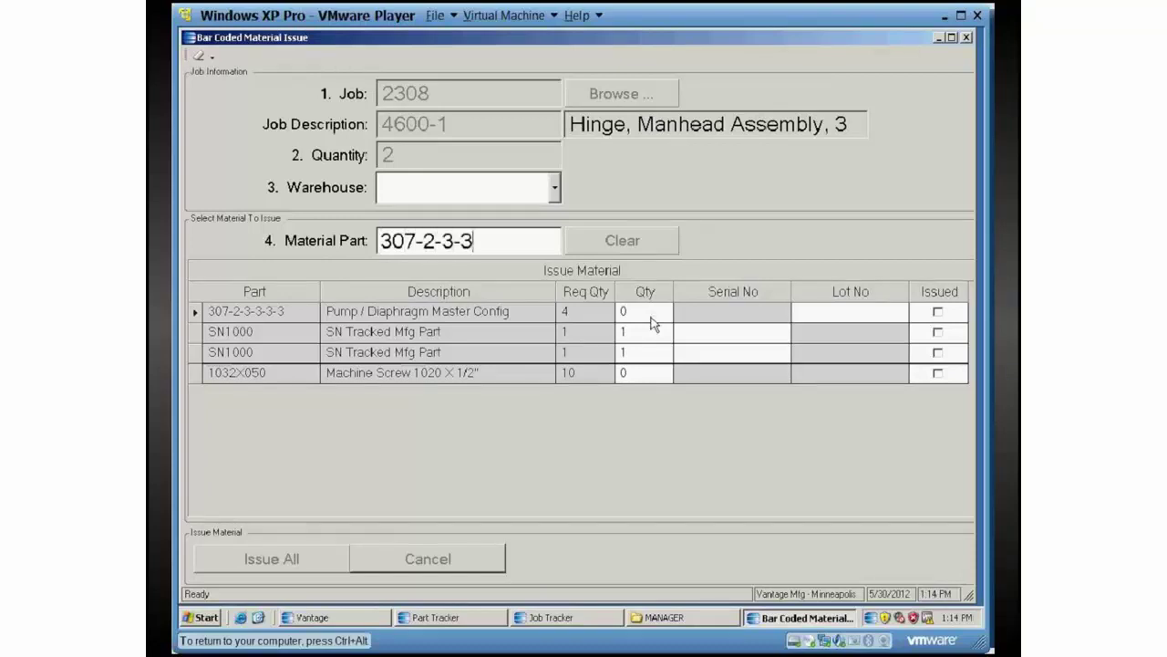
pyautogui.write('-3-3-')
pyautogui.press('Return')
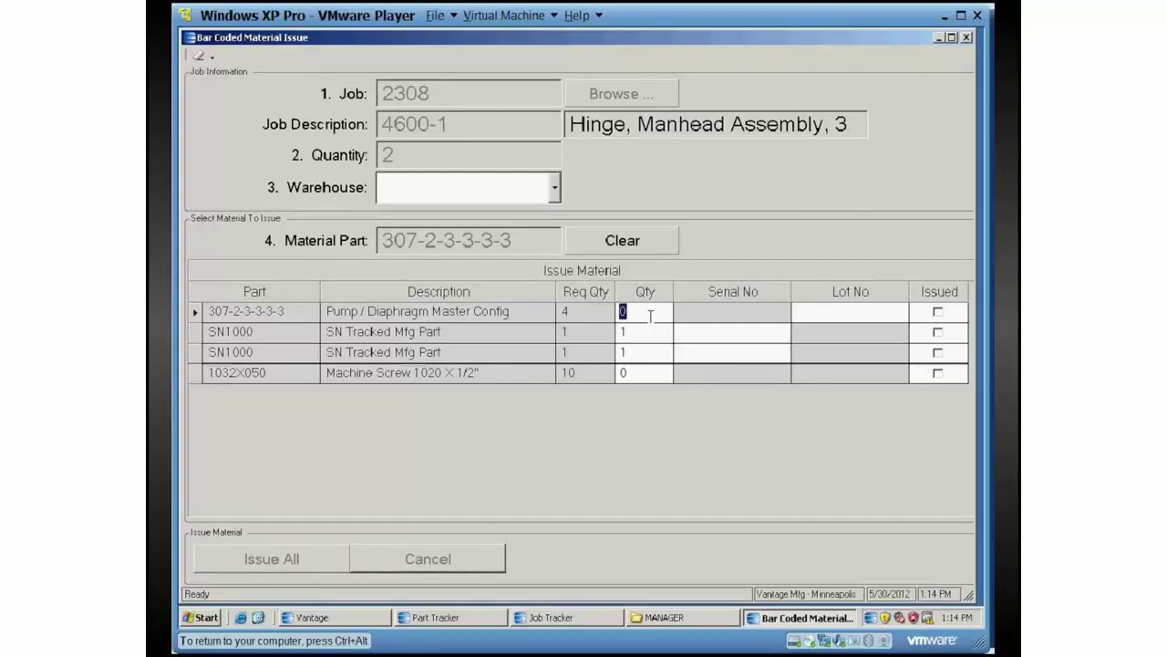
pyautogui.write('2')
pyautogui.press('Tab')
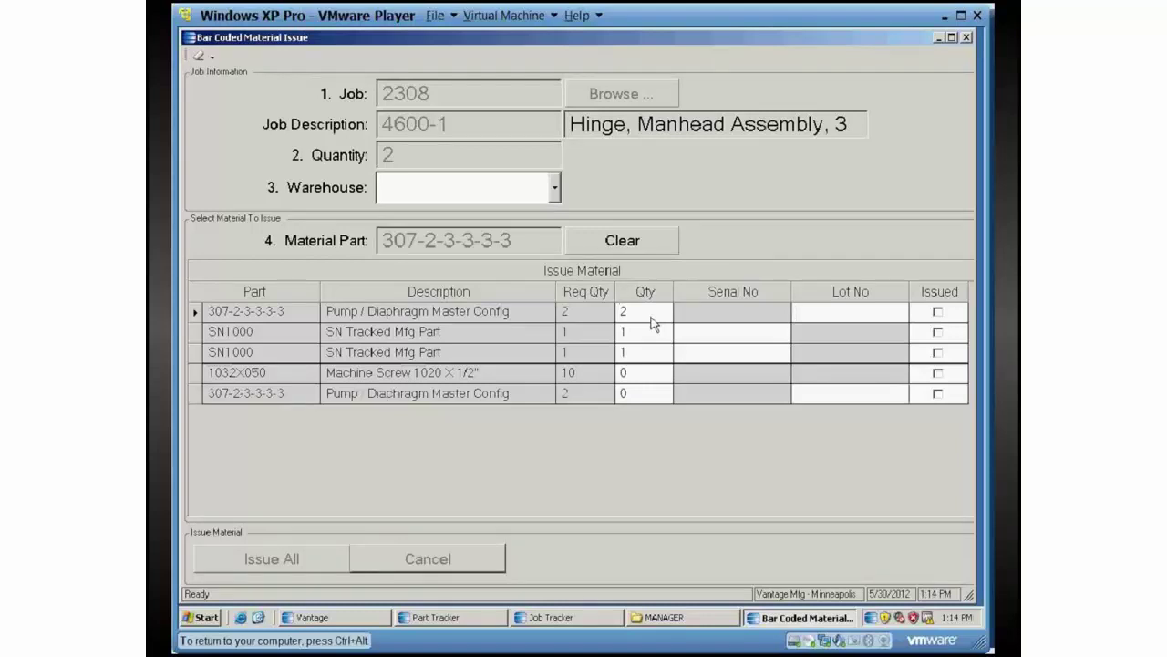
pyautogui.write('300')
pyautogui.press('Return')
# On the remaining 307-2-3-3-3-3 line, set the quantity to 2, try lot ABC, and replace it with lot 200.
pyautogui.write('2')
pyautogui.press('Tab')
pyautogui.write('ABC')
pyautogui.press('Tab')
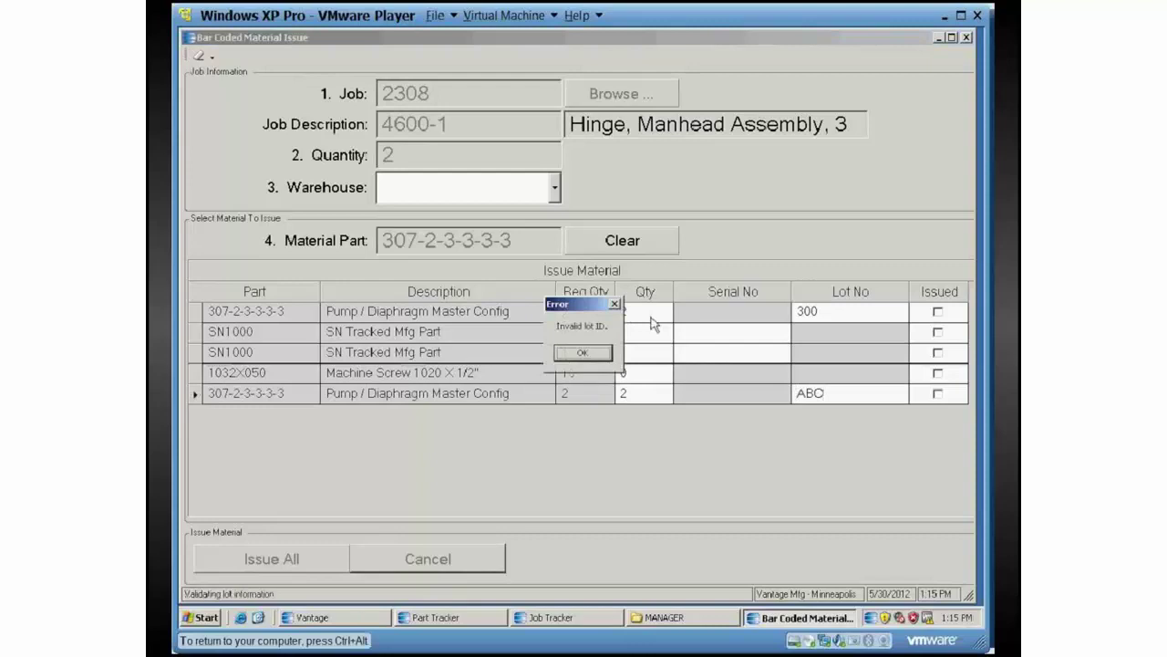
pyautogui.press('Return')
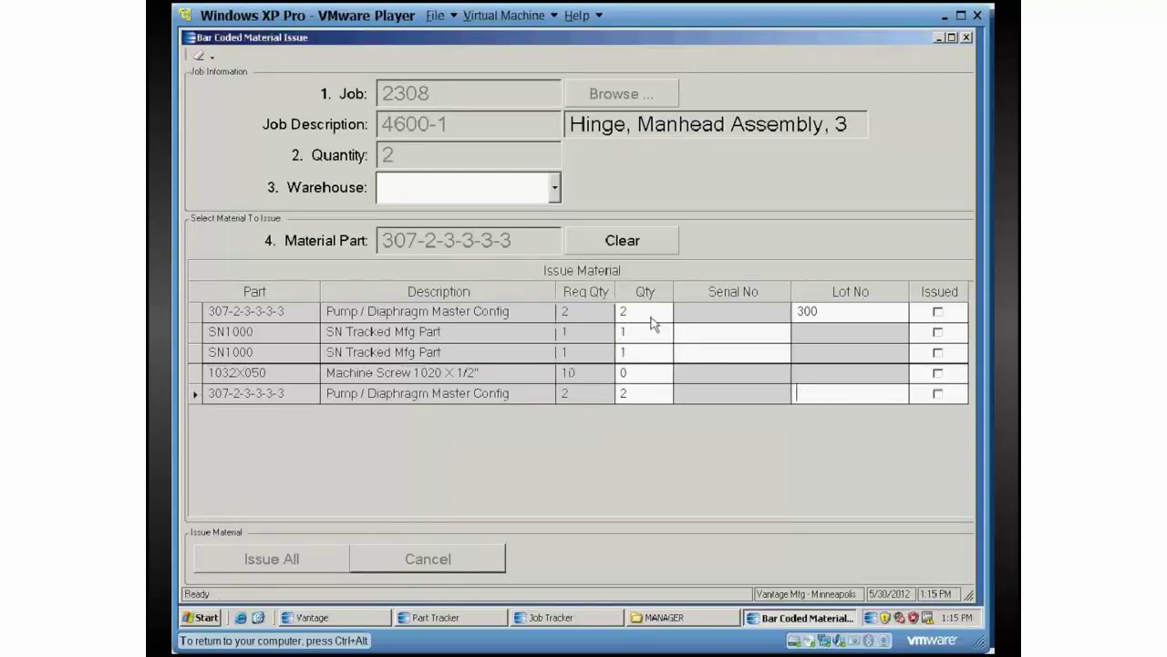
pyautogui.write('200')
pyautogui.press('Tab')
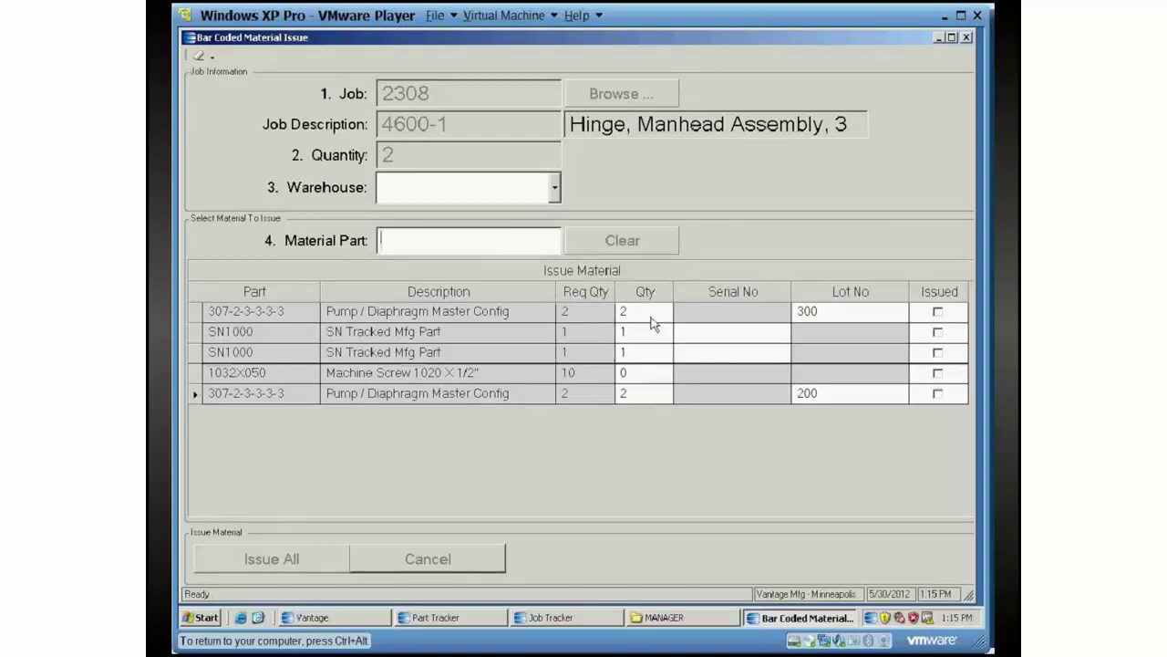
# Select material part 1032X050 and set its issue quantity to 10.
pyautogui.write('1032X050')
pyautogui.press('Return')
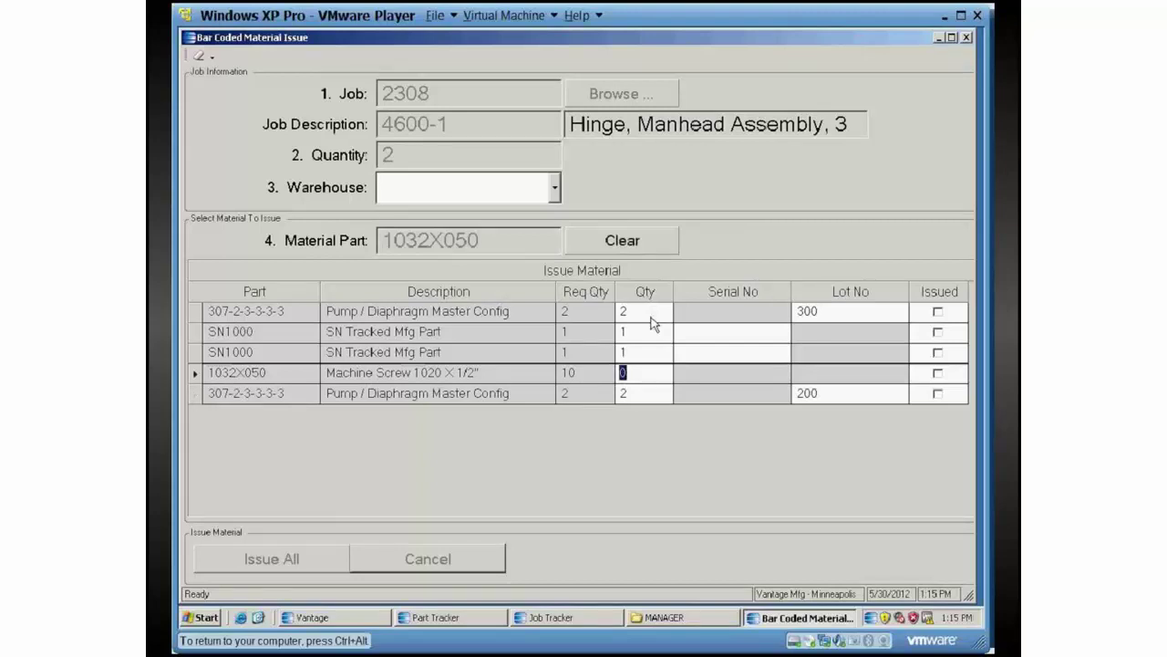
pyautogui.write('10')
pyautogui.press('Return')
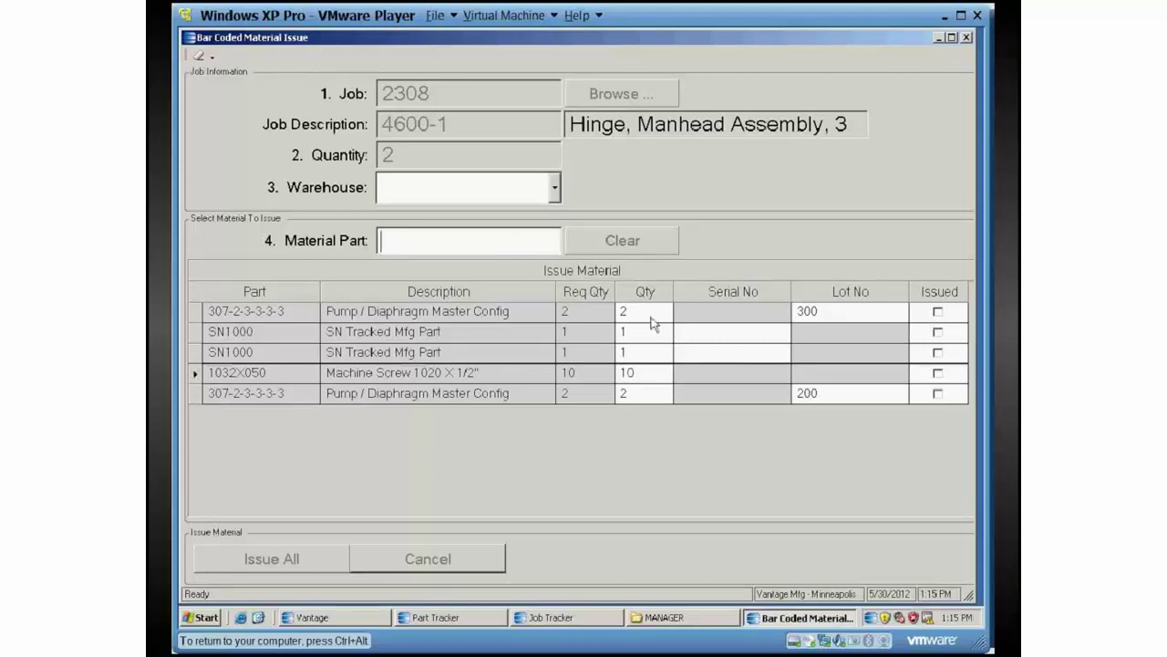
# Assign serial numbers SN1000-0006 and SN1000-0007 to the two SN1000 lines and issue all the listed material.
pyautogui.write('SN1000')
pyautogui.press('Return')
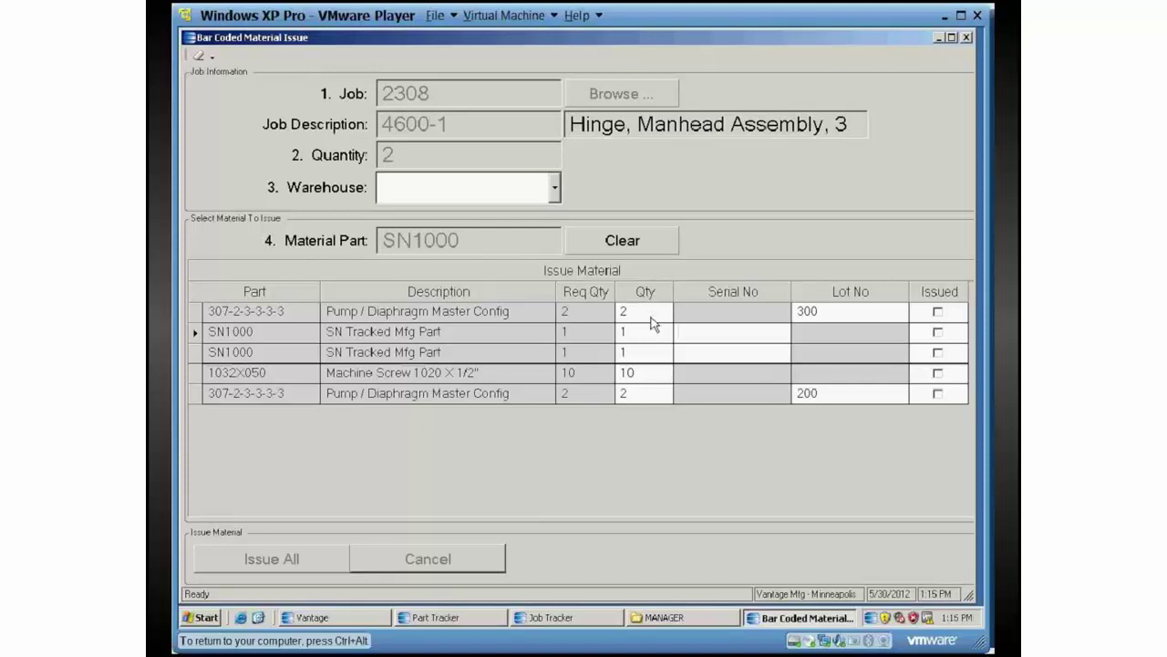
pyautogui.write('SN1000-0006')
pyautogui.press('Return')
pyautogui.write('SN1000')
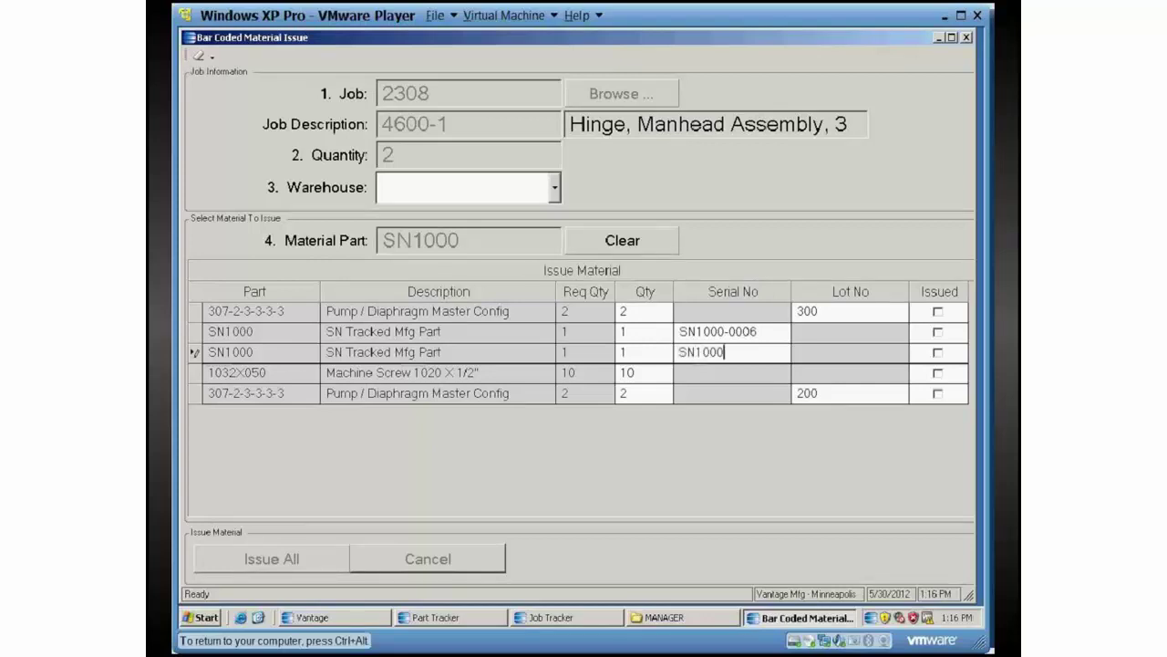
pyautogui.write('-0007')
pyautogui.press('Return')
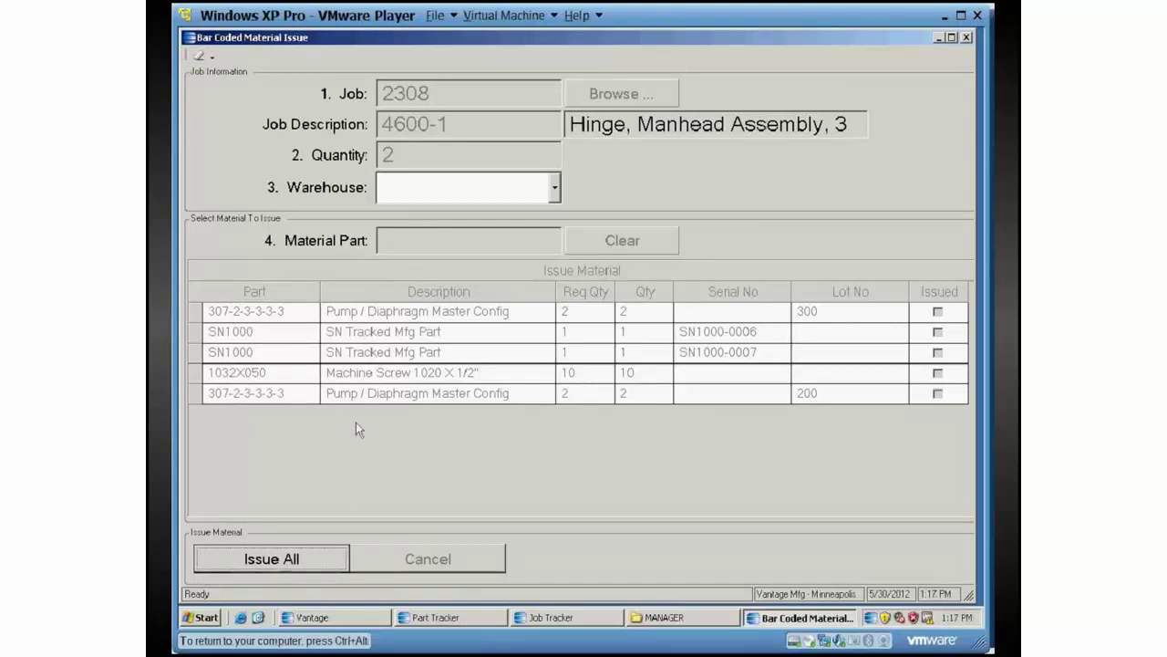
pyautogui.click(278, 559)
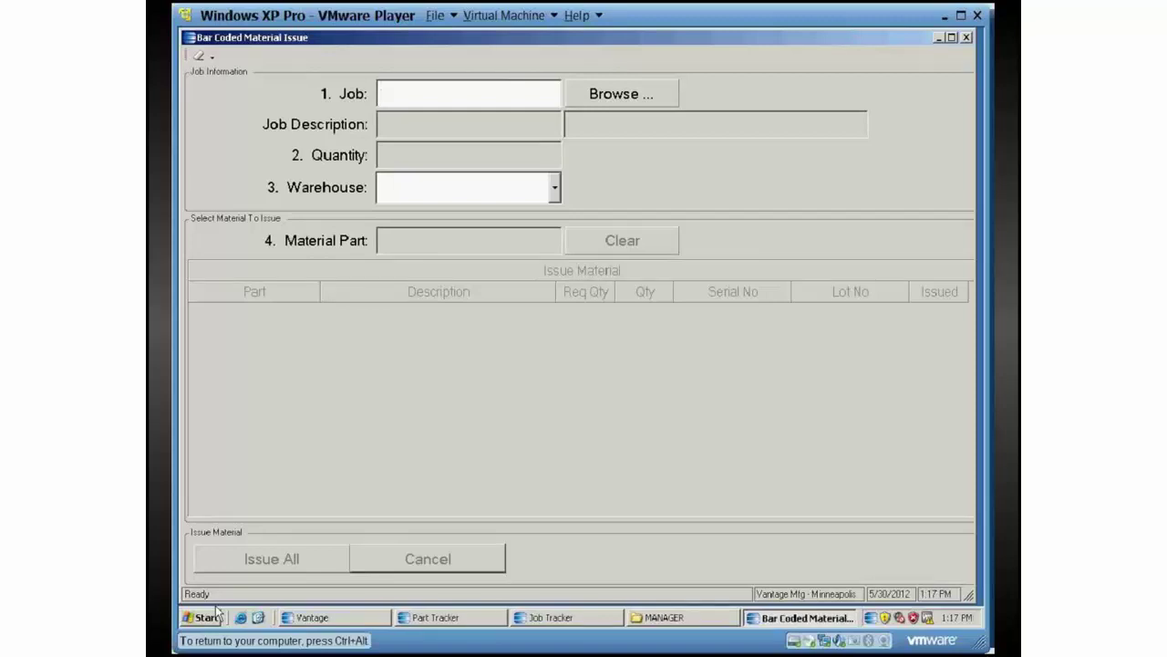
# Check the job label report's last action in System Monitor and close the monitor.
pyautogui.doubleClick(871, 617)
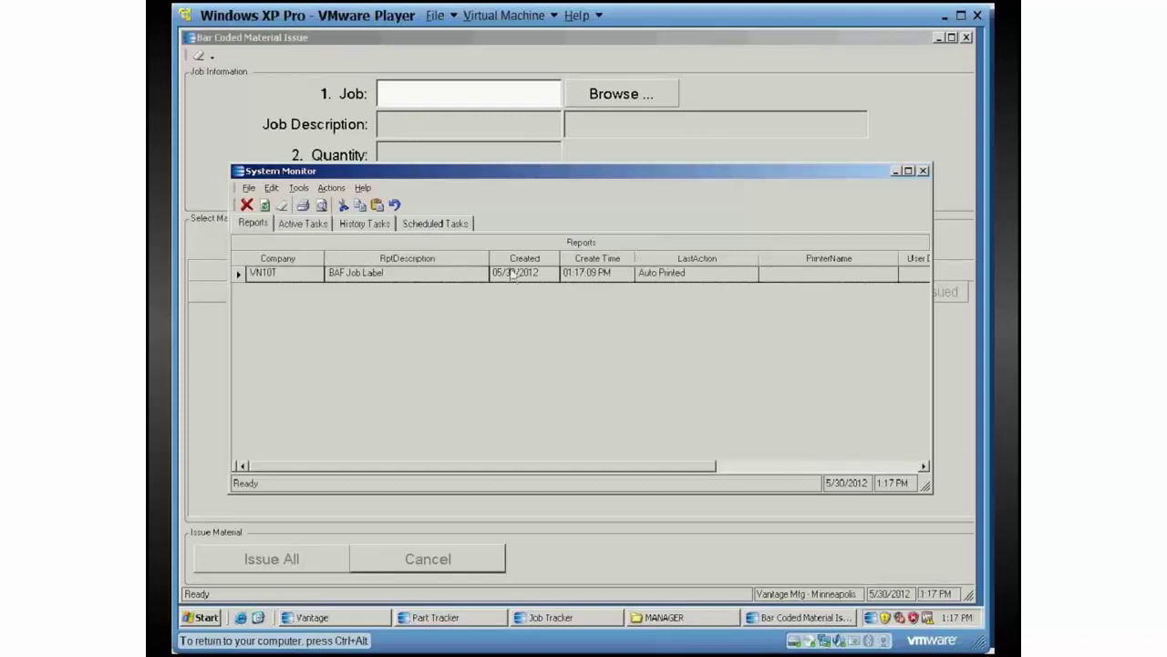
pyautogui.click(240, 276)
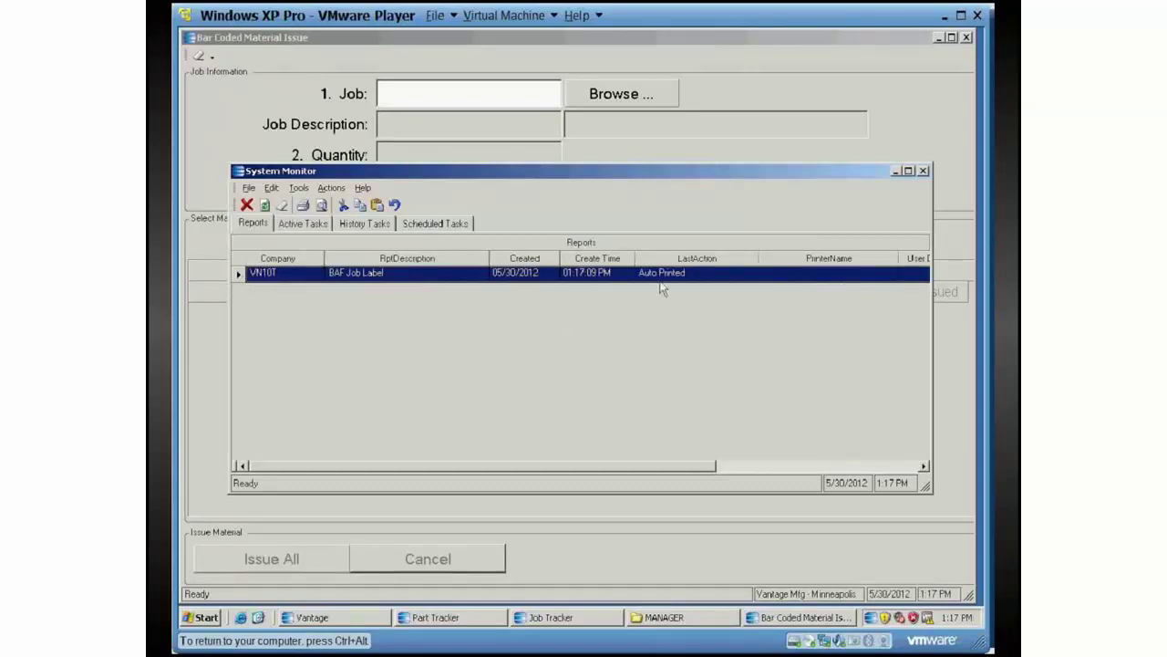
pyautogui.hotkey('alt', 'F4')
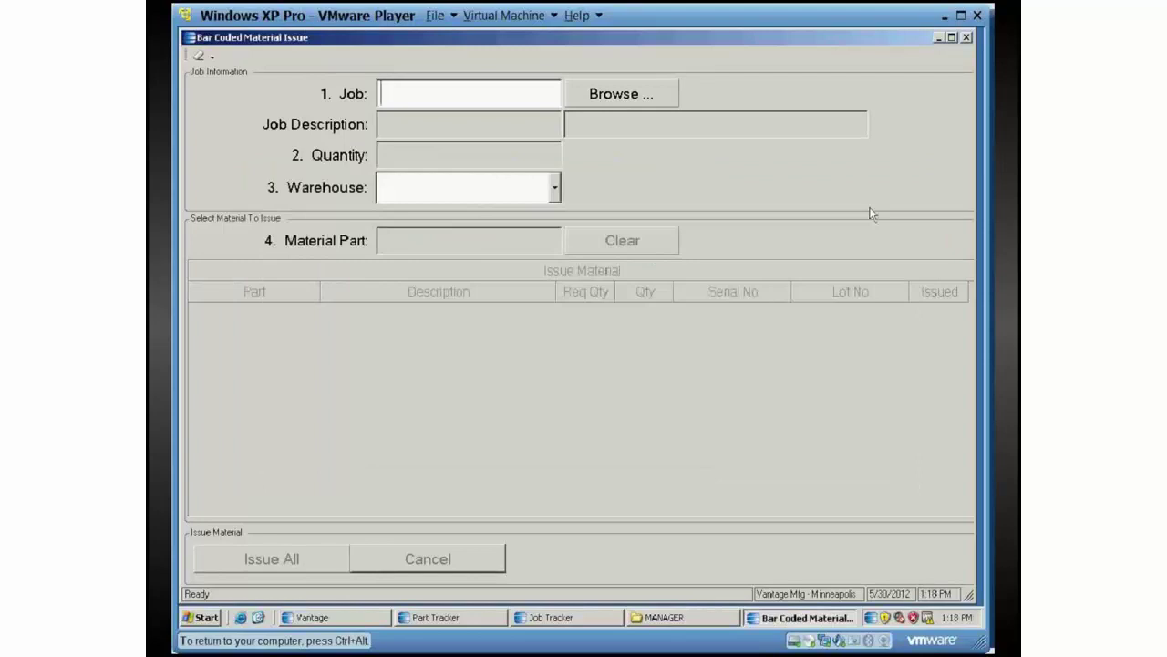
# Retrieve the manufacturing receipts of job 2308 in Job Tracker.
pyautogui.click(533, 622)
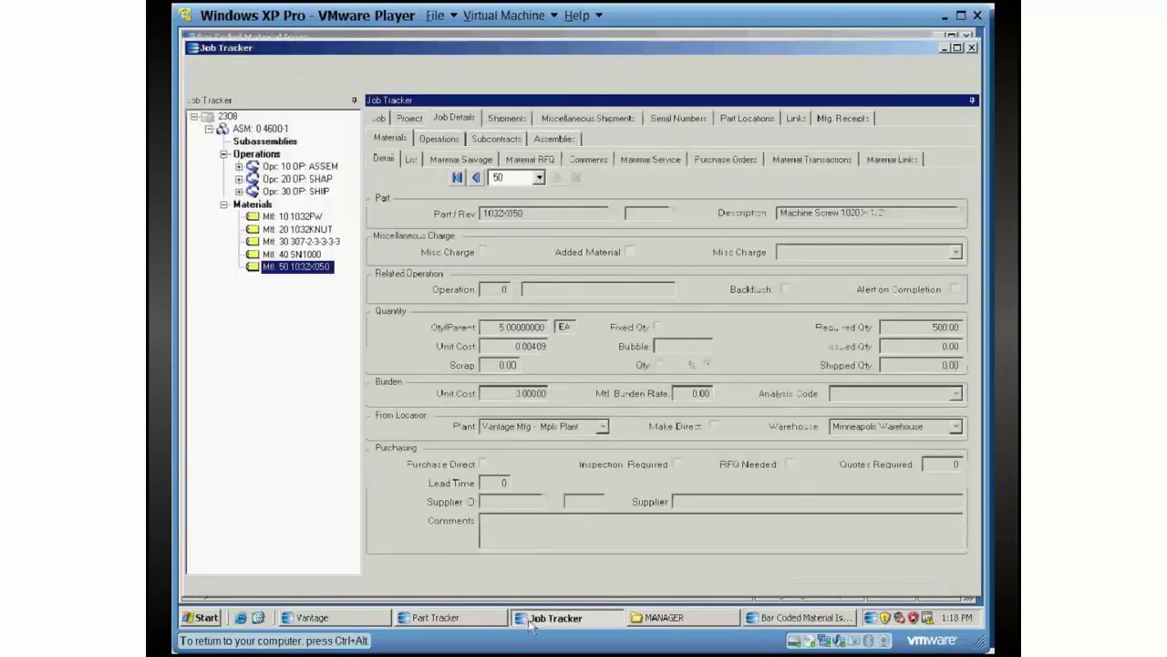
pyautogui.click(841, 117)
pyautogui.click(398, 143)
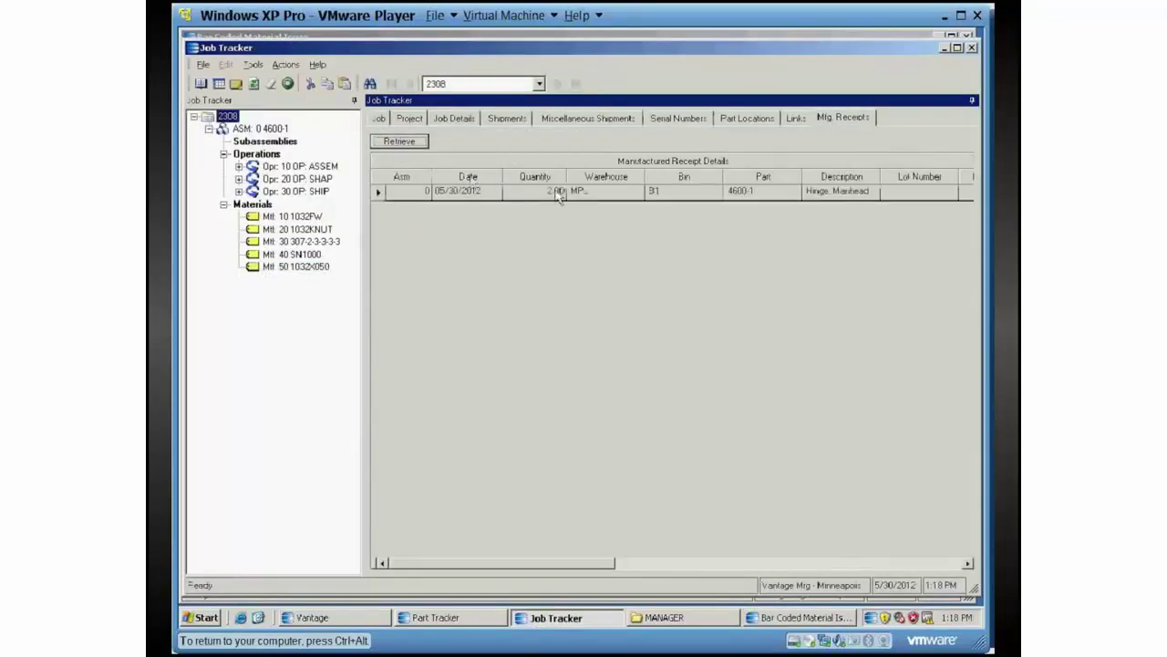
# Retrieve the labor transactions for operations 10 and 30 of the job.
pyautogui.click(288, 166)
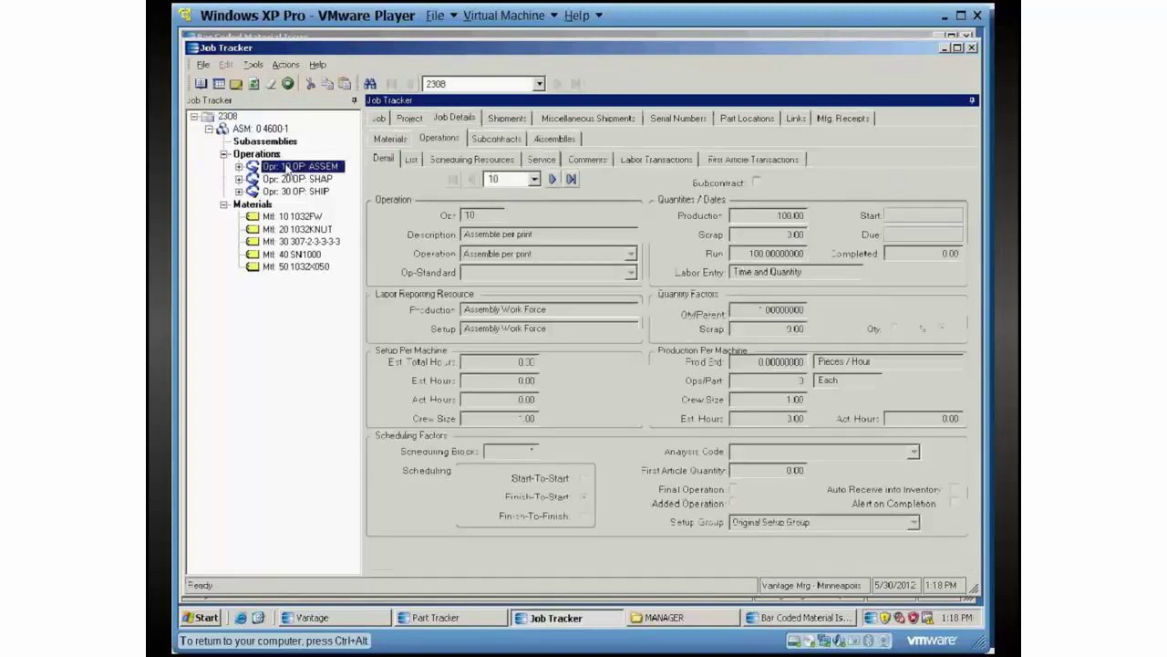
pyautogui.click(645, 161)
pyautogui.click(398, 181)
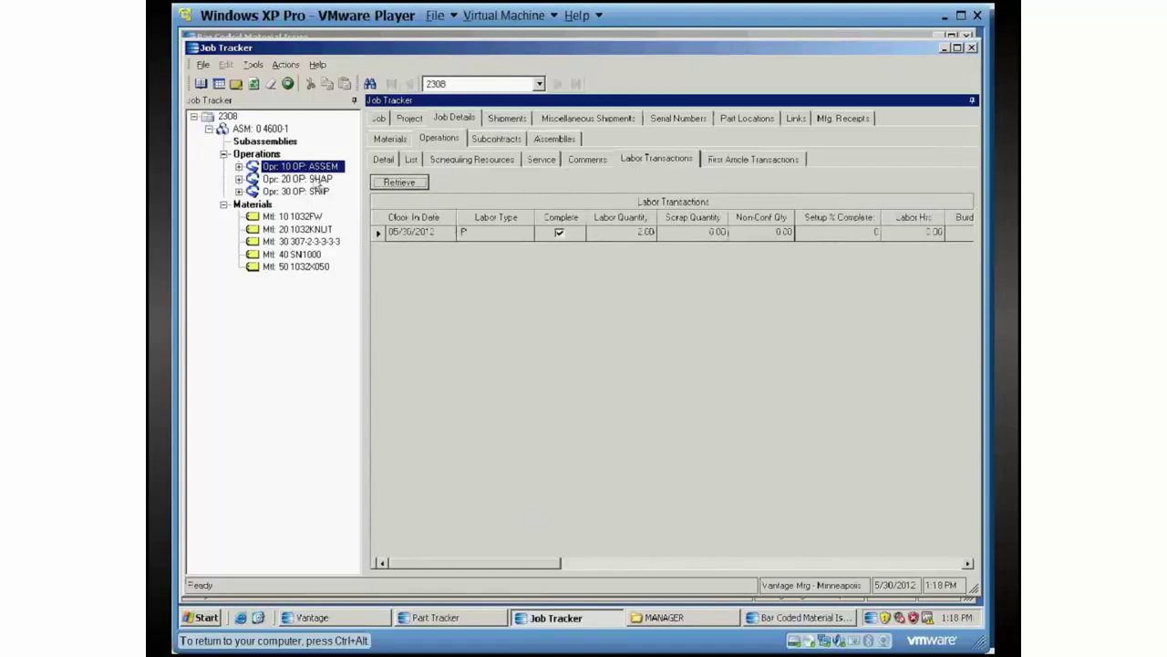
pyautogui.click(314, 179)
pyautogui.click(306, 192)
pyautogui.click(397, 184)
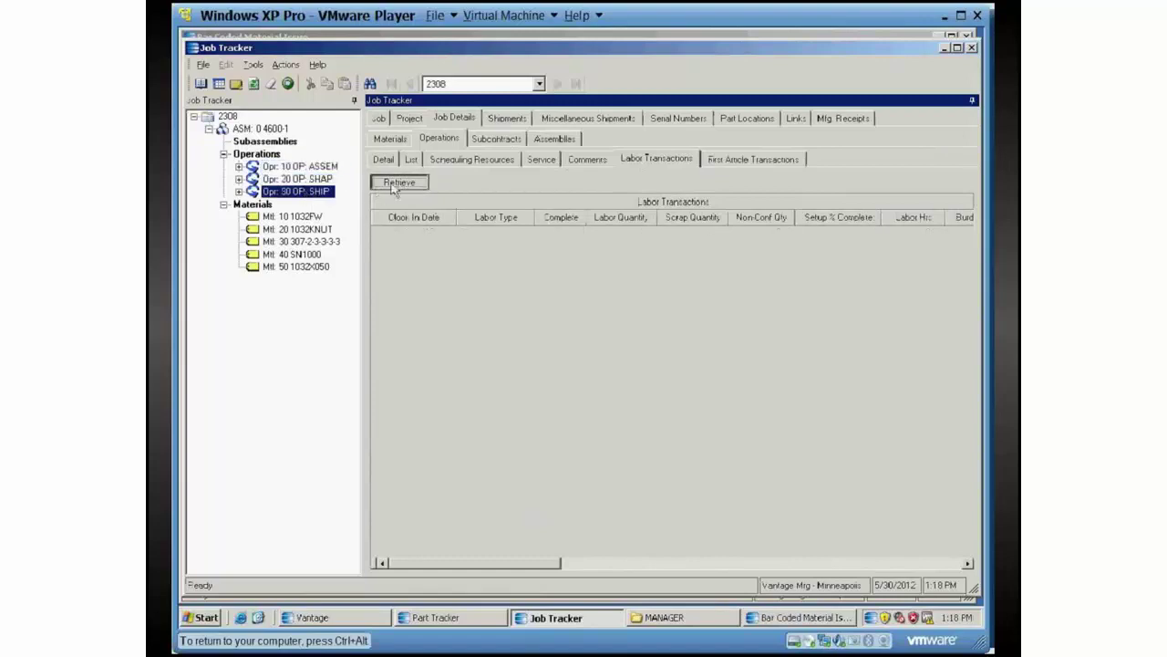
# Retrieve the material transactions for the job's materials 1032FW and 1032KNUT.
pyautogui.click(282, 216)
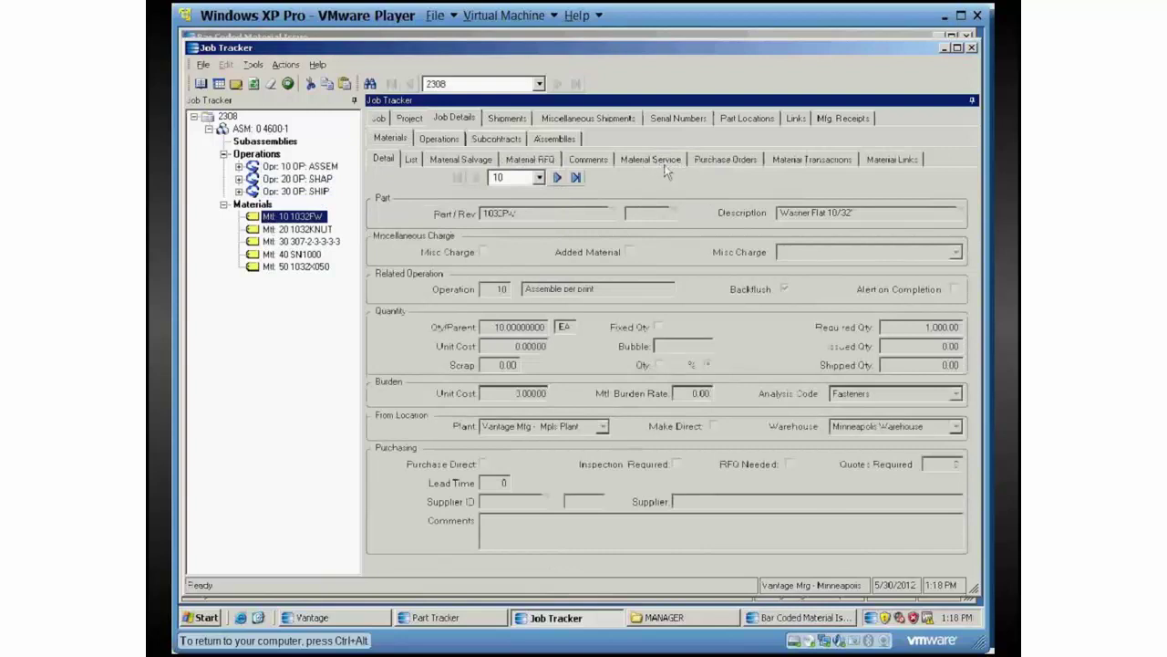
pyautogui.click(811, 159)
pyautogui.click(422, 183)
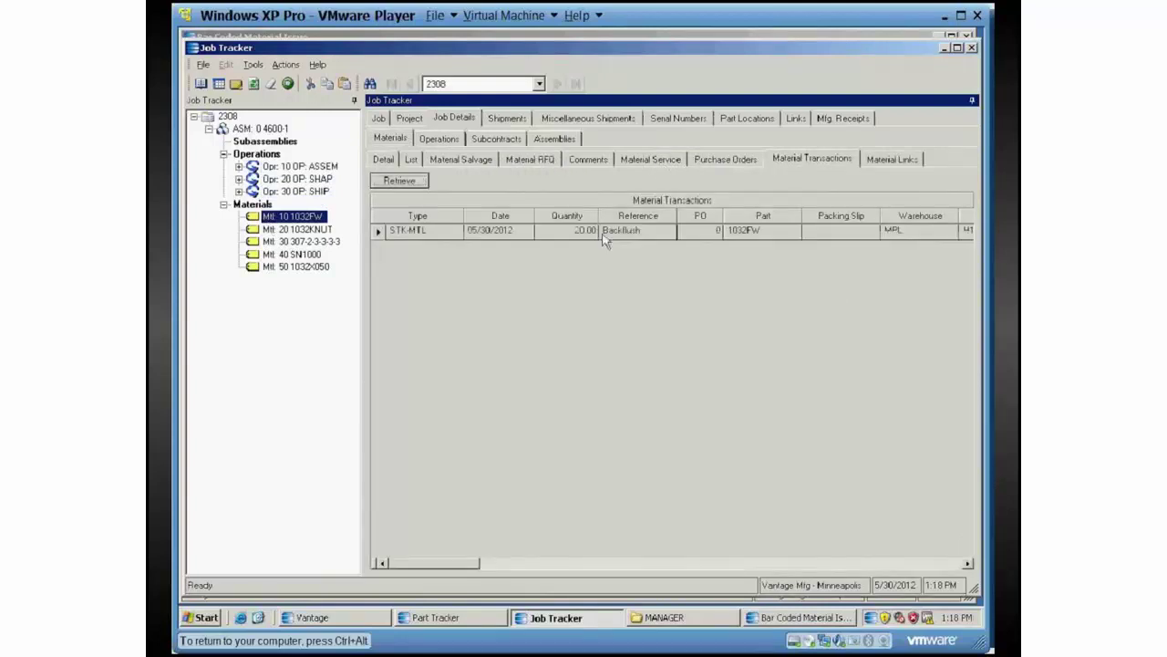
pyautogui.click(296, 229)
pyautogui.click(397, 182)
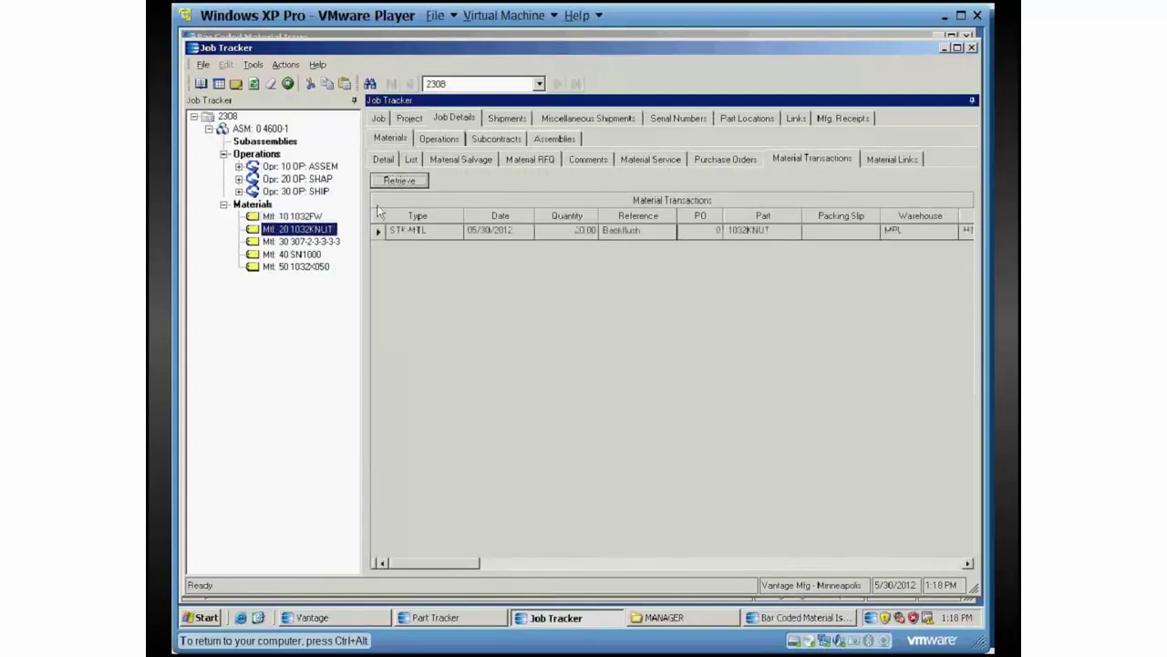
# Retrieve the material transactions for the job's Mtl 30, Mtl 40 (SN1000) and Mtl 50 (1032X050), and return to Bar Coded Material Issue.
pyautogui.click(303, 240)
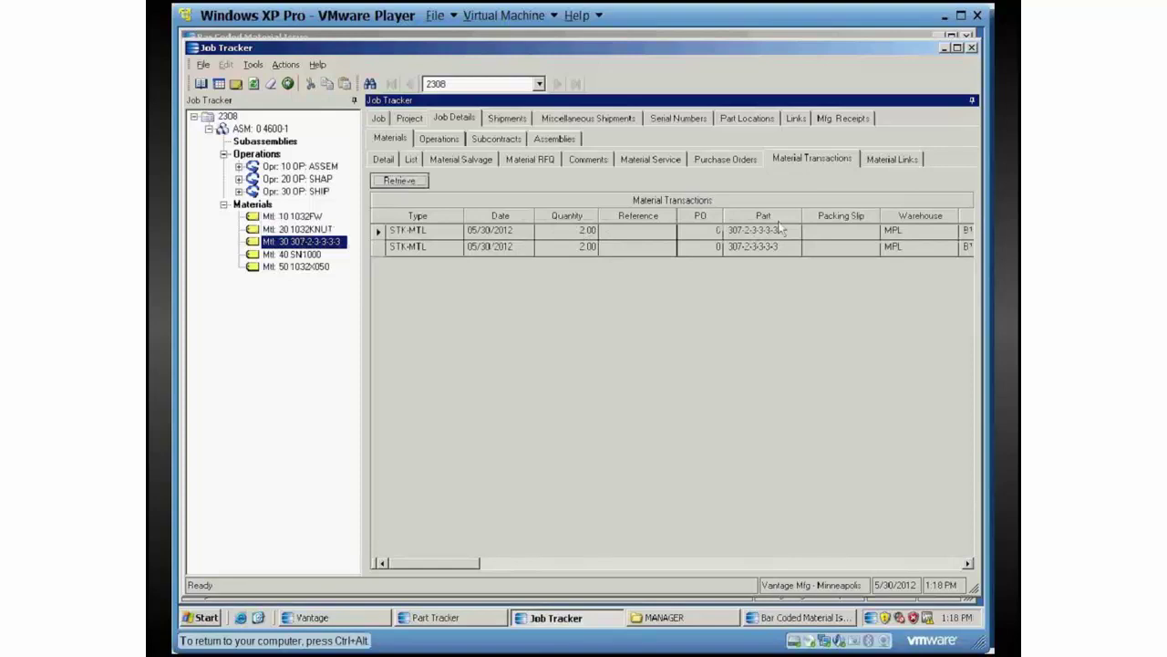
pyautogui.moveTo(466, 566); pyautogui.dragTo(378, 565)
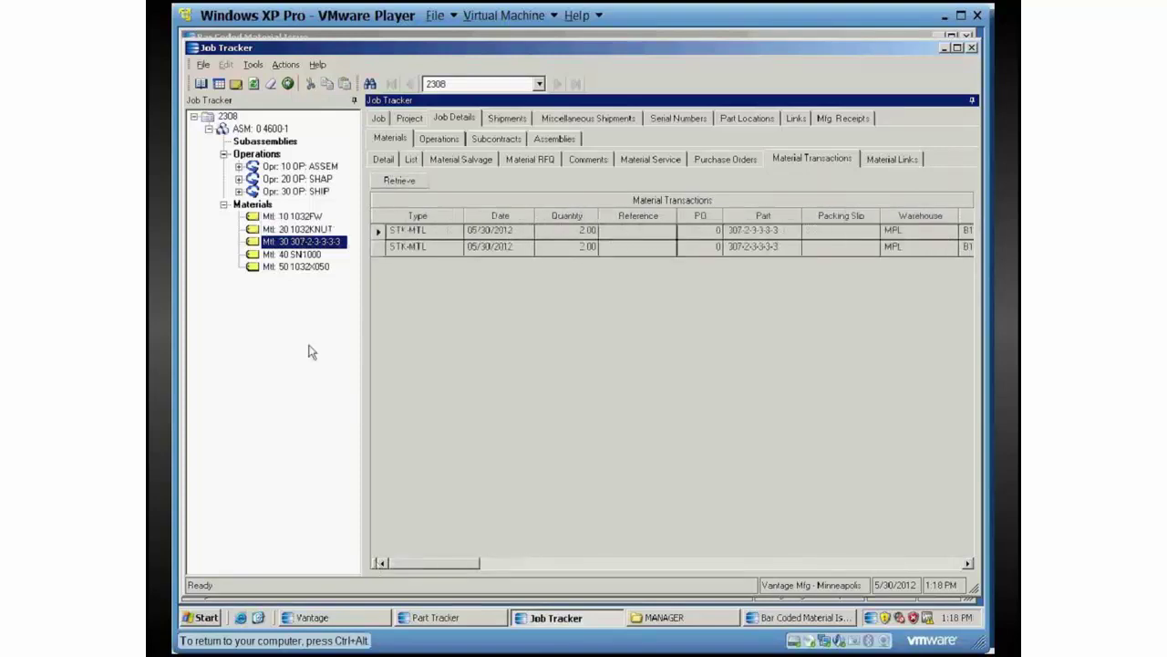
pyautogui.click(294, 255)
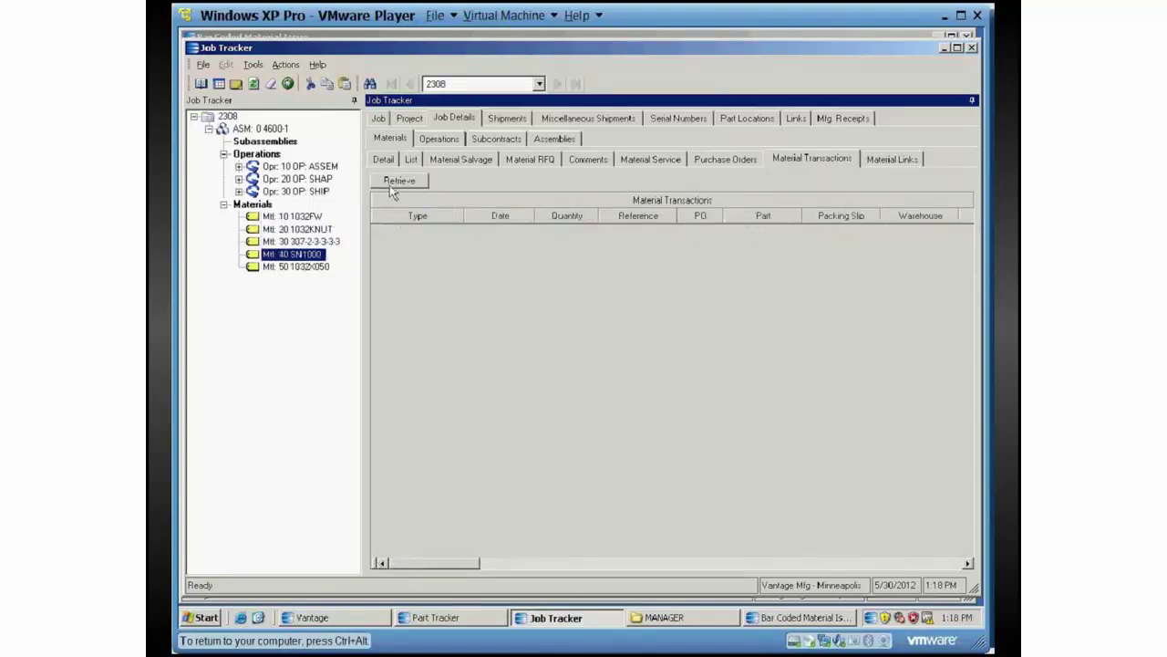
pyautogui.click(394, 182)
pyautogui.click(303, 266)
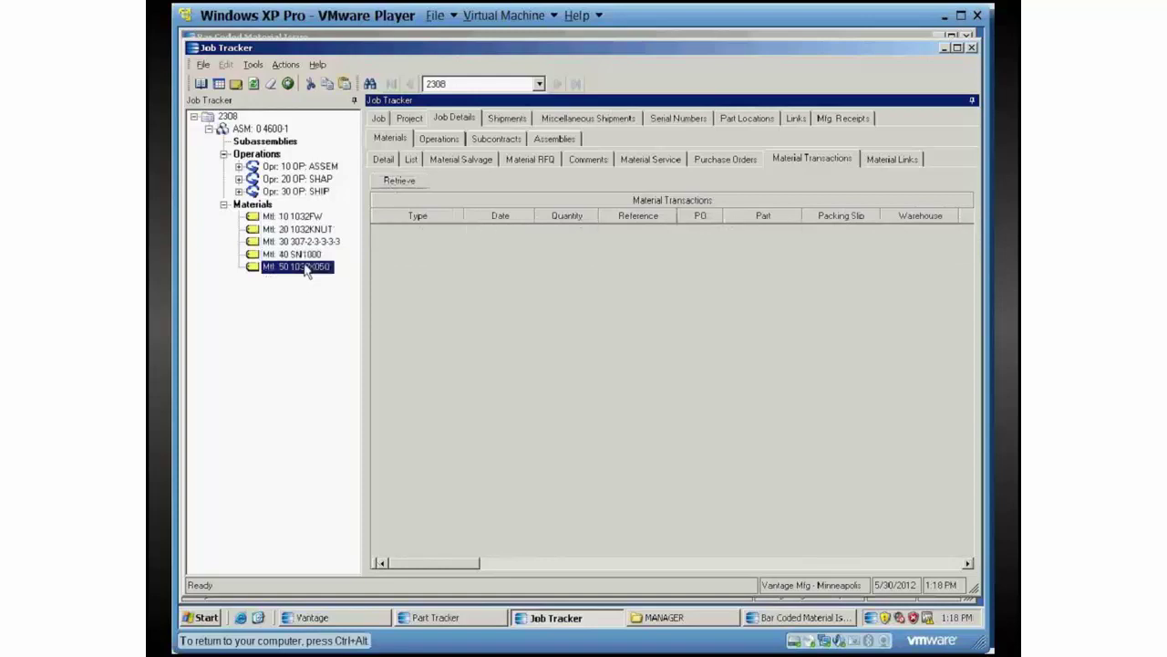
pyautogui.click(399, 180)
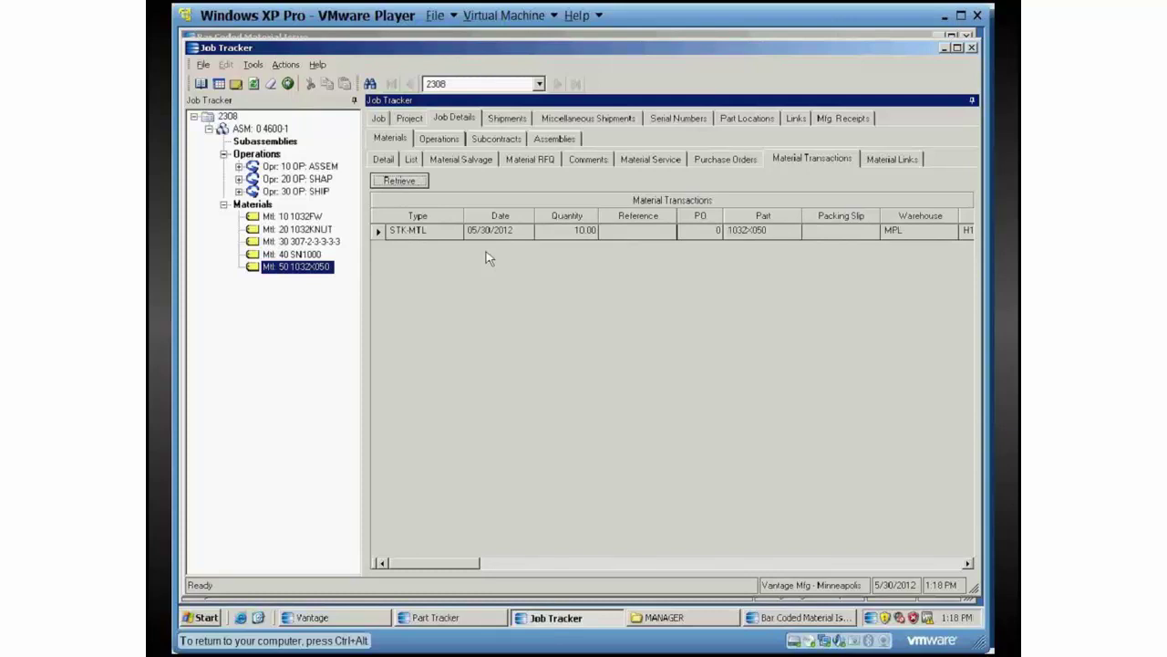
pyautogui.click(794, 620)
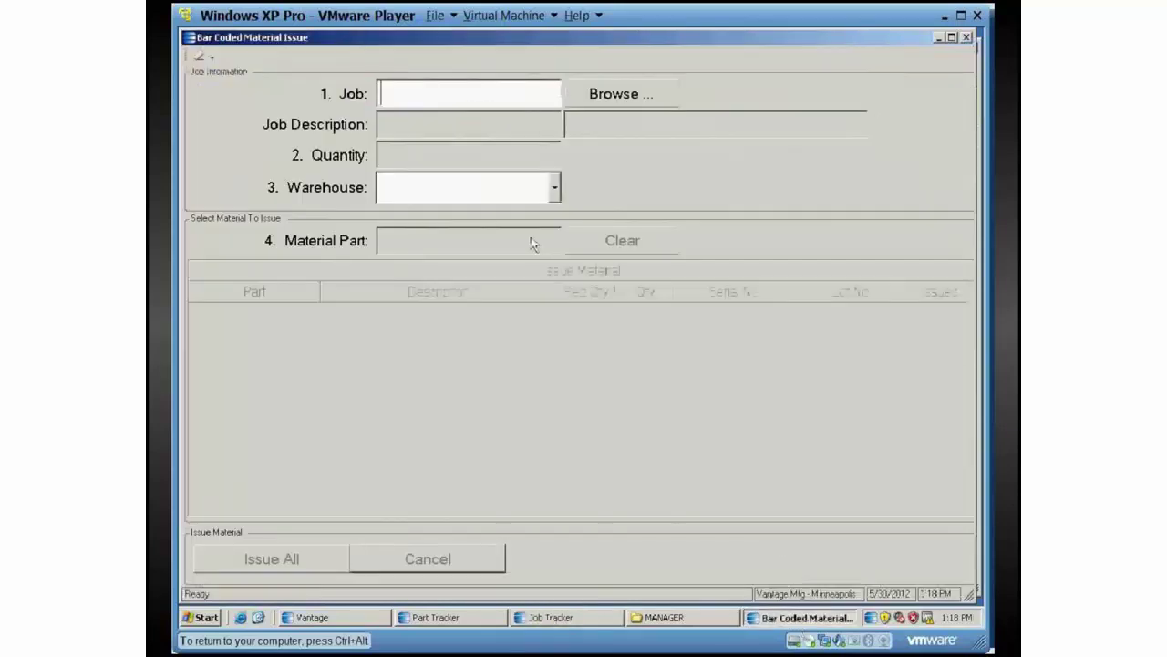